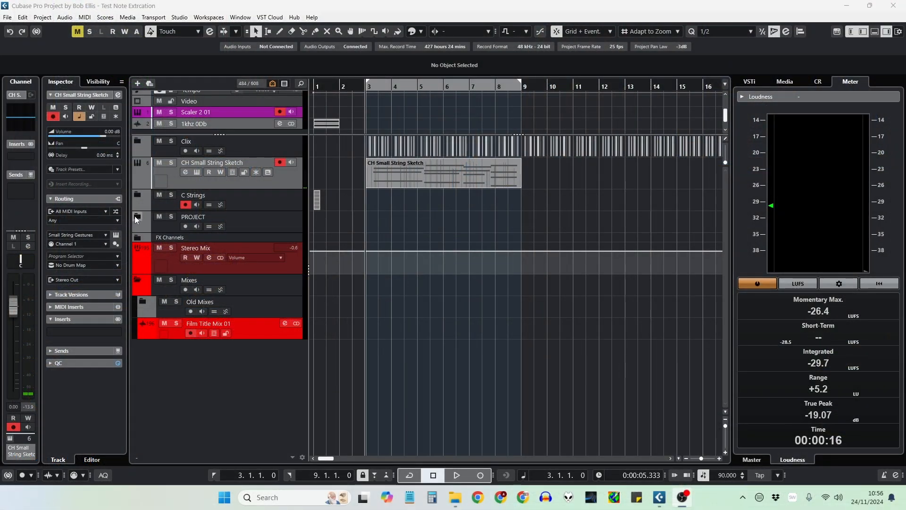
# Step: Open the CS Bass part from the C Strings folder in the Key Editor and delete all notes above the bass line
pyautogui.click(135, 194)
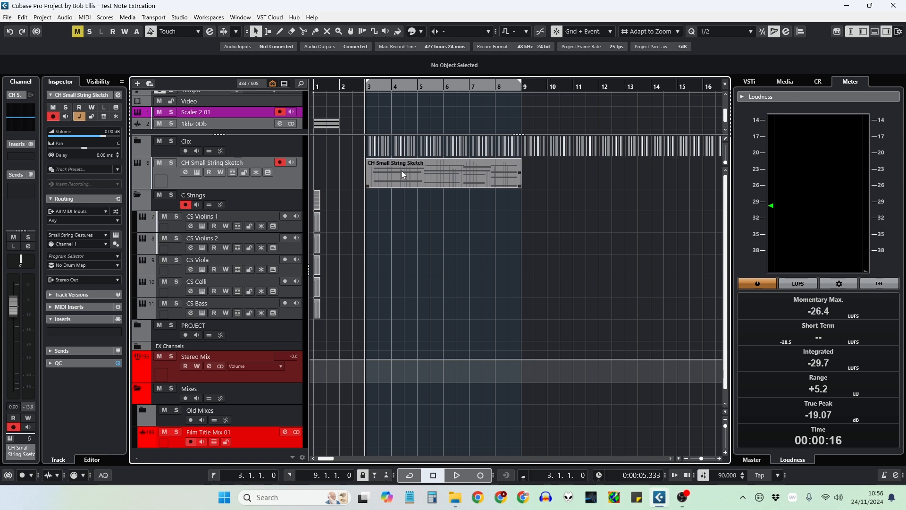
pyautogui.moveTo(401, 171)
pyautogui.mouseDown()
pyautogui.moveTo(399, 222)
pyautogui.moveTo(381, 239)
pyautogui.moveTo(382, 298)
pyautogui.moveTo(400, 309)
pyautogui.mouseUp()
pyautogui.doubleClick(400, 310)
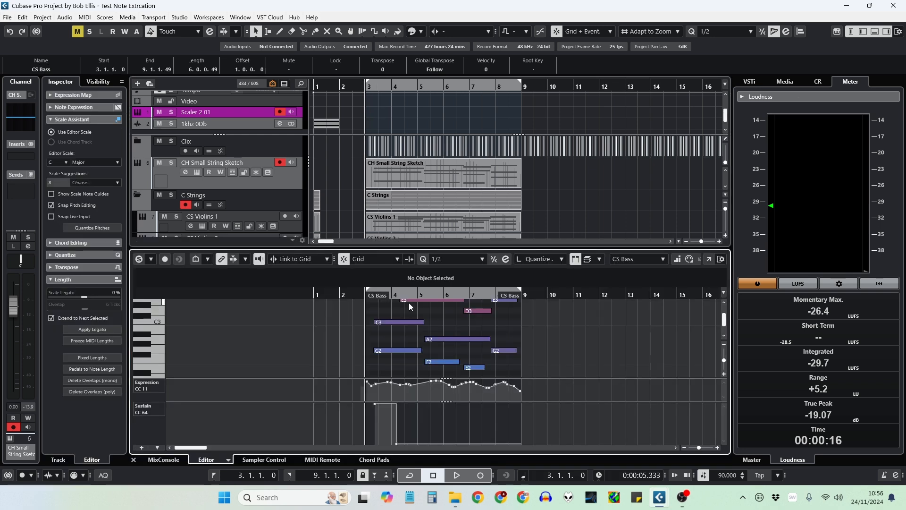
pyautogui.click(709, 259)
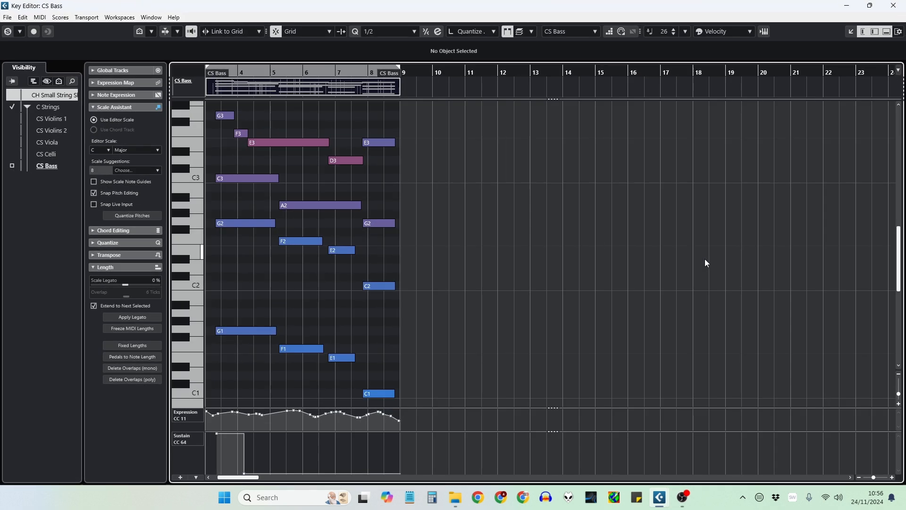
pyautogui.moveTo(212, 106); pyautogui.dragTo(387, 291)
pyautogui.press('Delete')
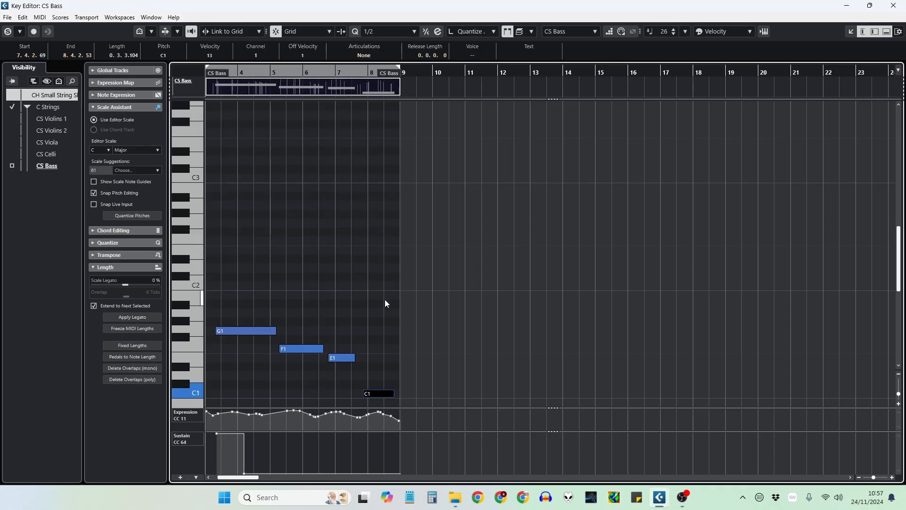
# Step: Delete all Expression CC11 and Sustain CC64 controller events from the CS Bass part
pyautogui.scroll(-3, 303, 364)
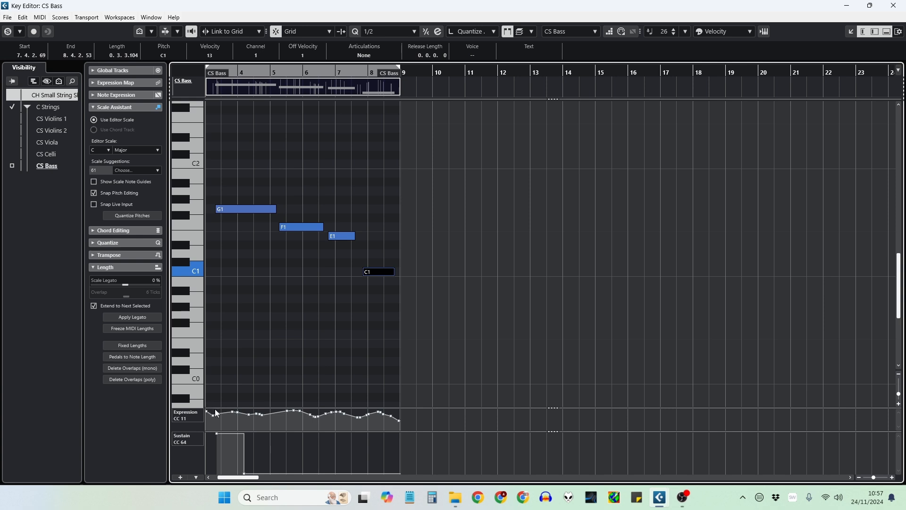
pyautogui.moveTo(245, 481); pyautogui.dragTo(241, 480)
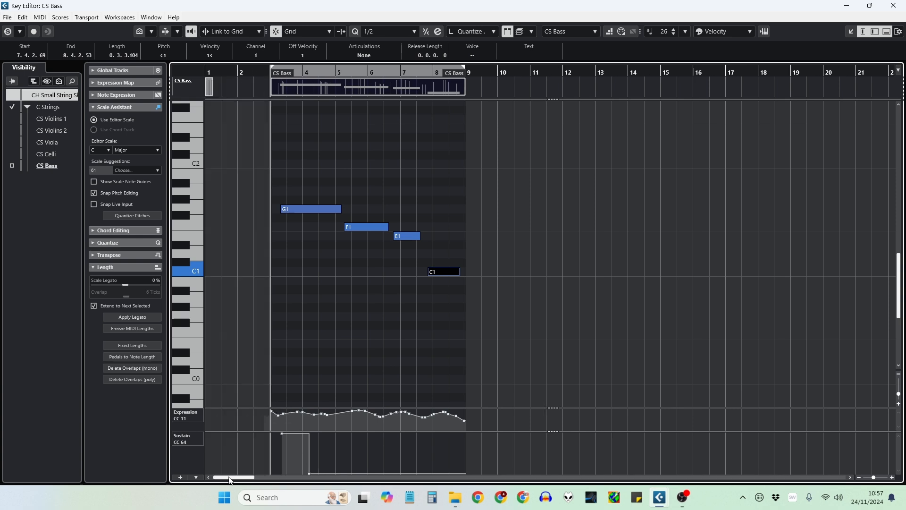
pyautogui.click(316, 414)
pyautogui.moveTo(253, 409); pyautogui.dragTo(479, 429)
pyautogui.press('Delete')
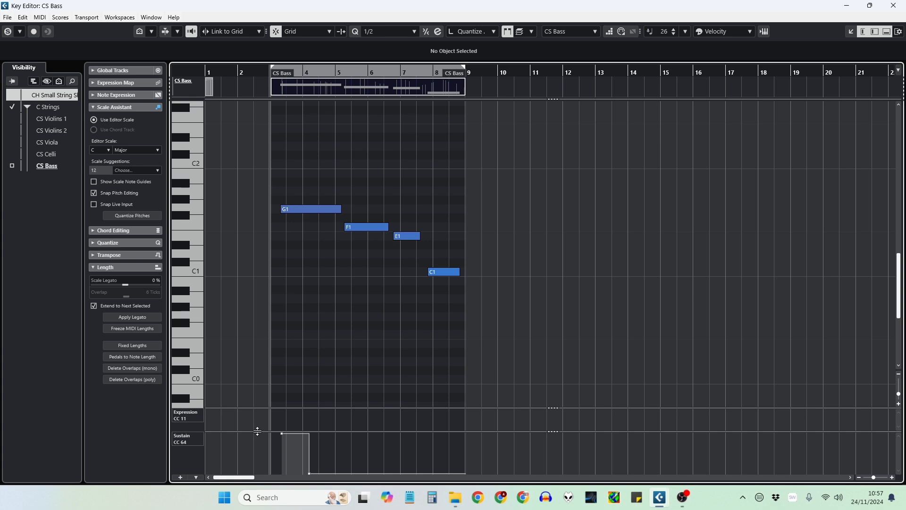
pyautogui.moveTo(258, 433); pyautogui.dragTo(474, 477)
pyautogui.press('Delete')
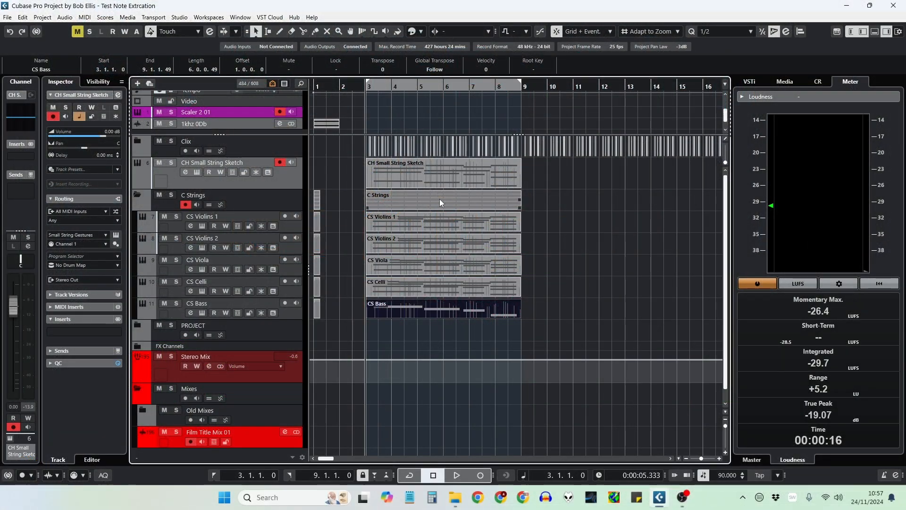
# Step: Delete all parts on the C Strings folder tracks and collapse the folder
pyautogui.click(440, 199)
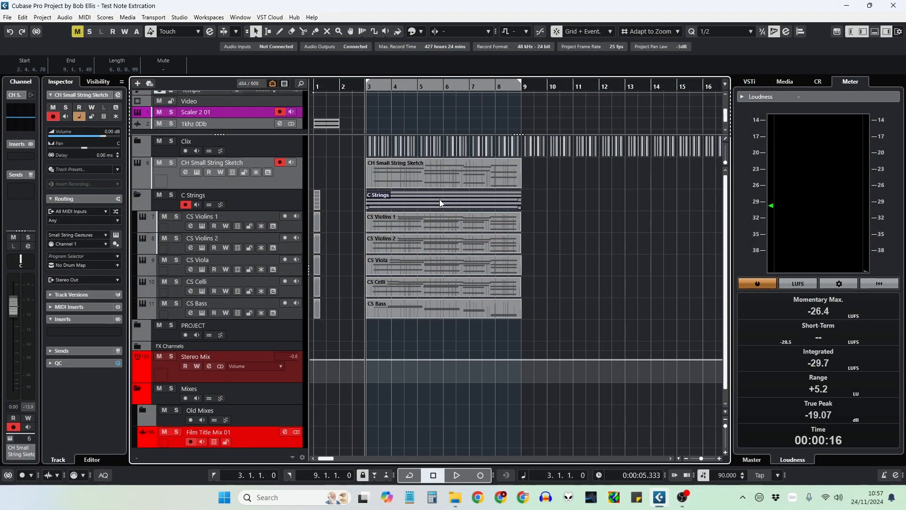
pyautogui.press('Delete')
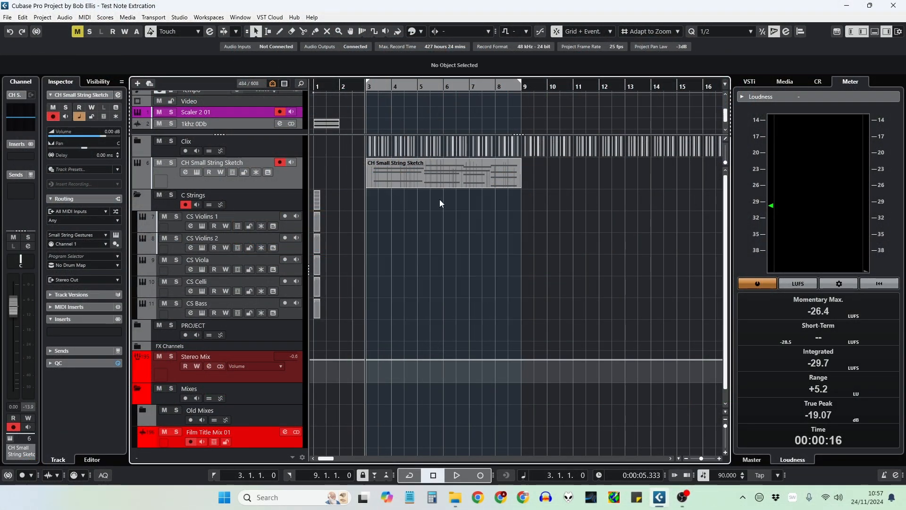
pyautogui.click(137, 197)
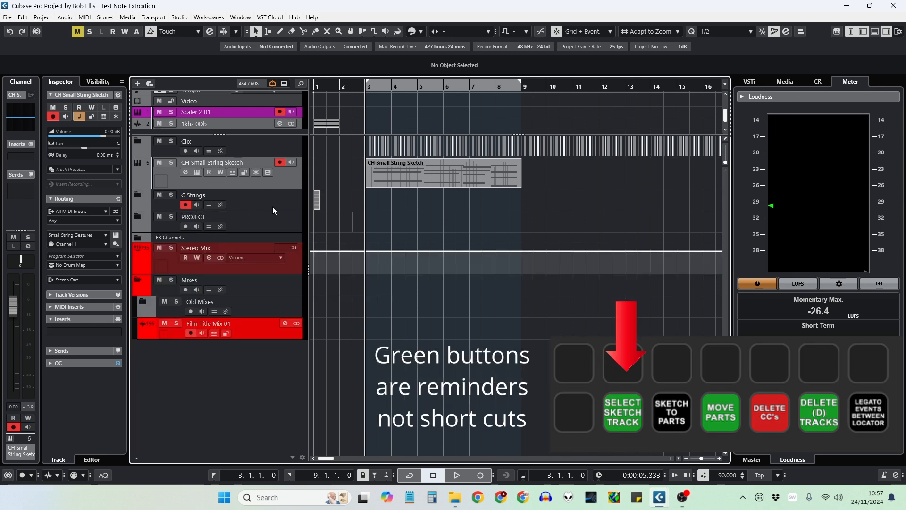
# Step: Explode the CH Small String Sketch track into 4 new tracks with Lines to Tracks and Bass to Lowest Voice
pyautogui.click(294, 185)
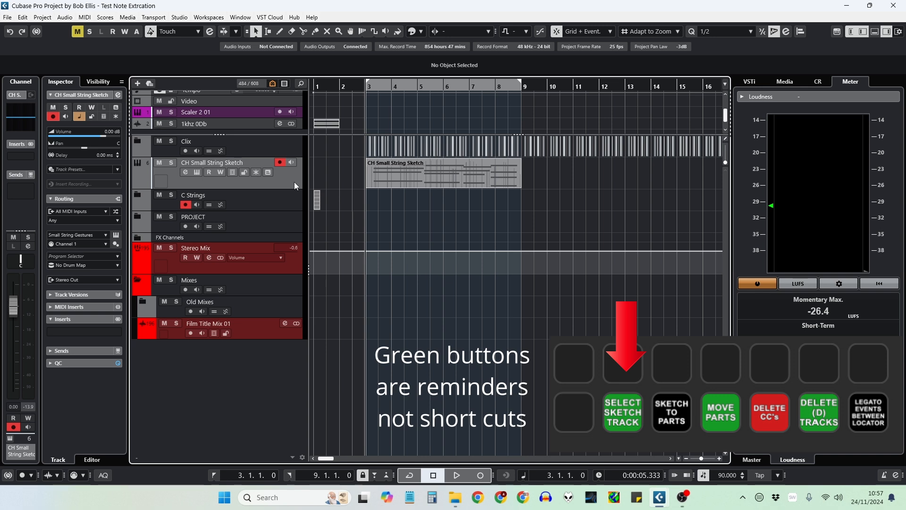
pyautogui.hotkey('ctrl', 'r')
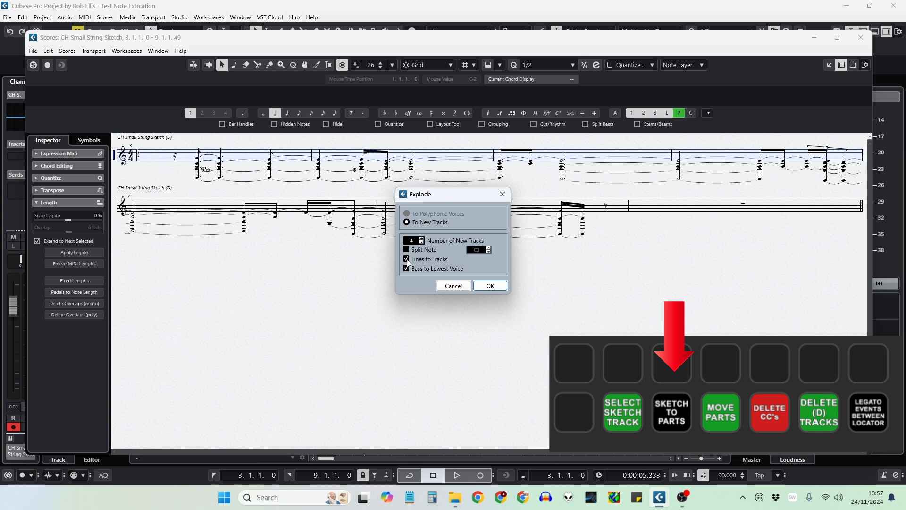
pyautogui.click(487, 287)
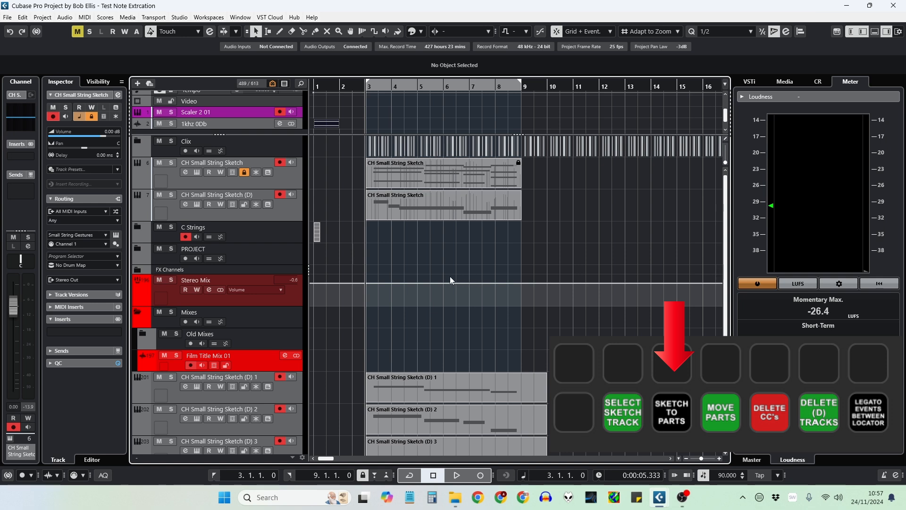
# Step: Expand the C Strings folder and move the CH Small String Sketch (D) part onto the CS Violins 1 track
pyautogui.click(141, 229)
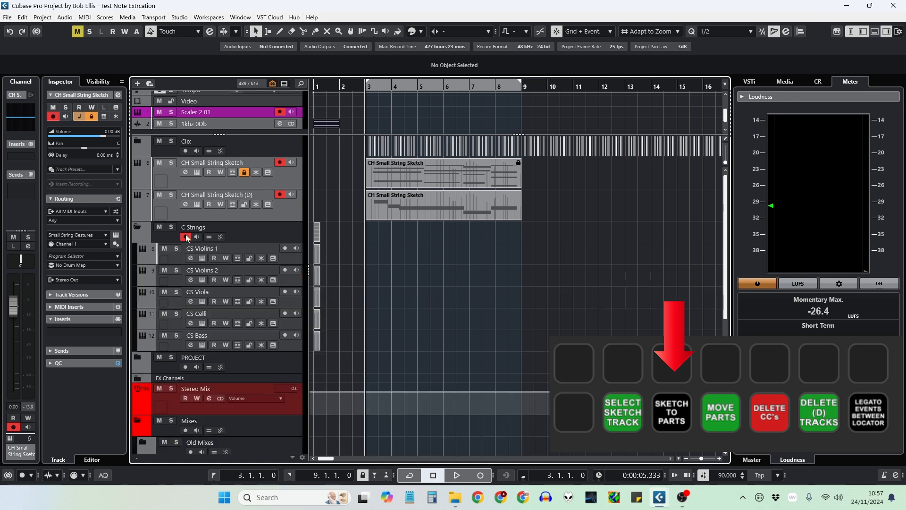
pyautogui.moveTo(408, 209); pyautogui.dragTo(406, 250)
# Step: Move the four exploded parts (D) 1 to 4 onto the CS Violins 2, CS Viola, CS Celli and CS Bass tracks
pyautogui.scroll(-3, 413, 299)
pyautogui.scroll(-3, 413, 298)
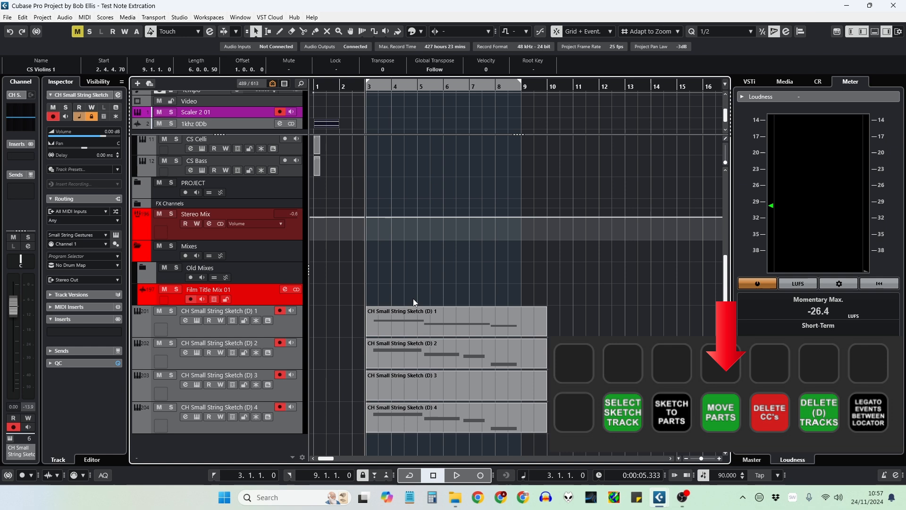
pyautogui.click(404, 321)
pyautogui.keyDown('shift'); pyautogui.click(393, 354); pyautogui.keyUp('shift')
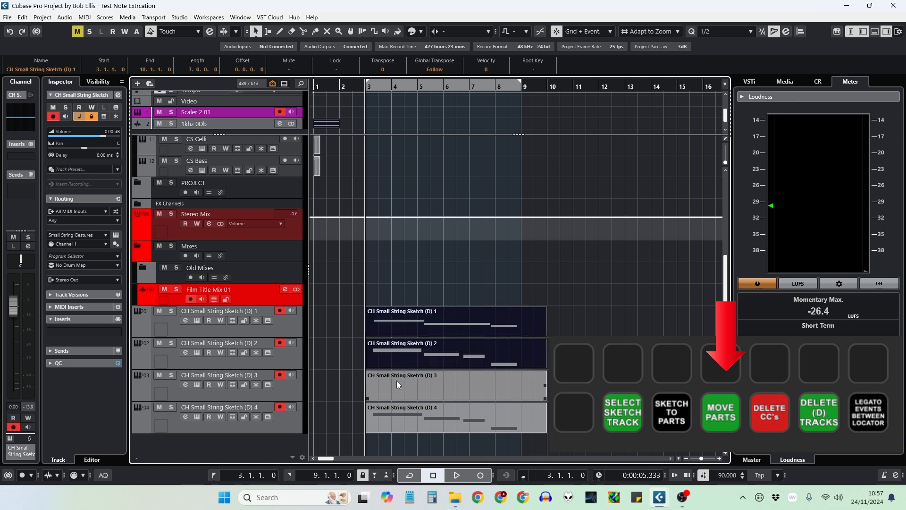
pyautogui.keyDown('shift'); pyautogui.click(397, 380); pyautogui.keyUp('shift')
pyautogui.keyDown('shift'); pyautogui.click(400, 410); pyautogui.keyUp('shift')
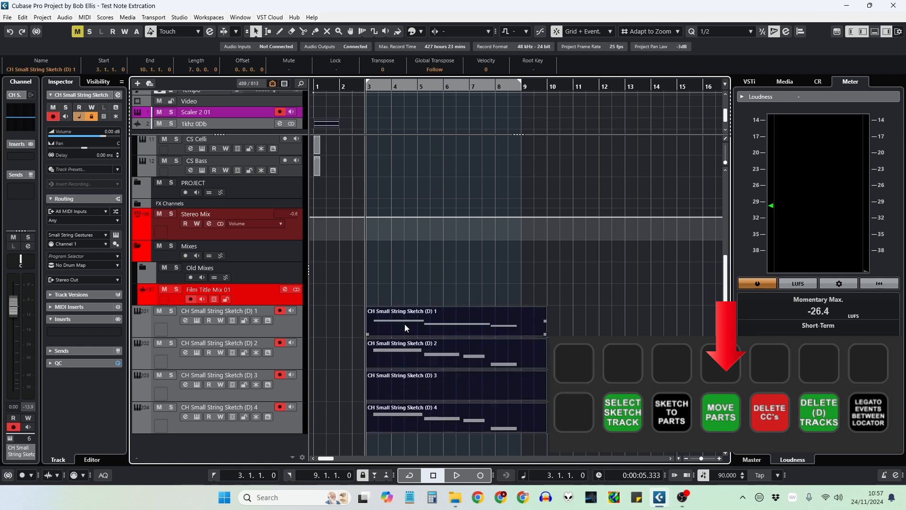
pyautogui.scroll(2, 404, 324)
pyautogui.moveTo(413, 387); pyautogui.dragTo(415, 165)
pyautogui.click(410, 240)
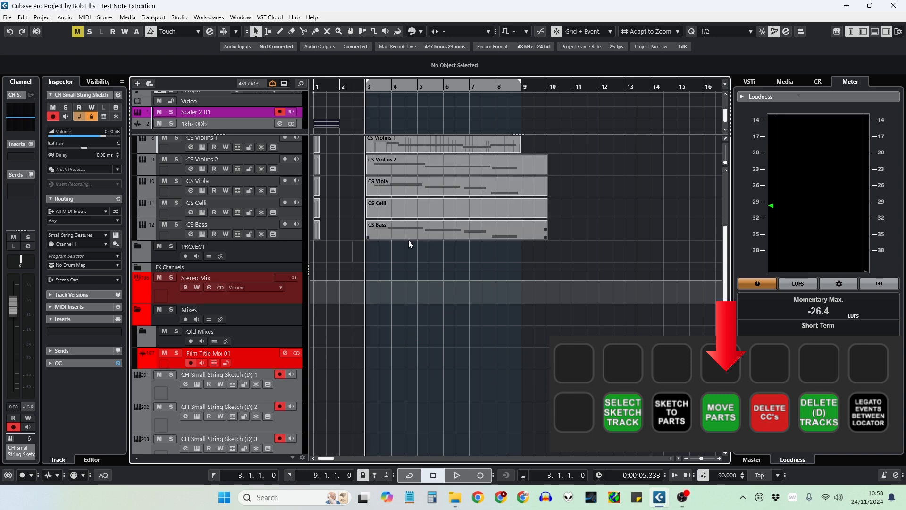
# Step: Delete the CS Celli part and move the CS Viola part down onto the CS Celli track
pyautogui.click(409, 207)
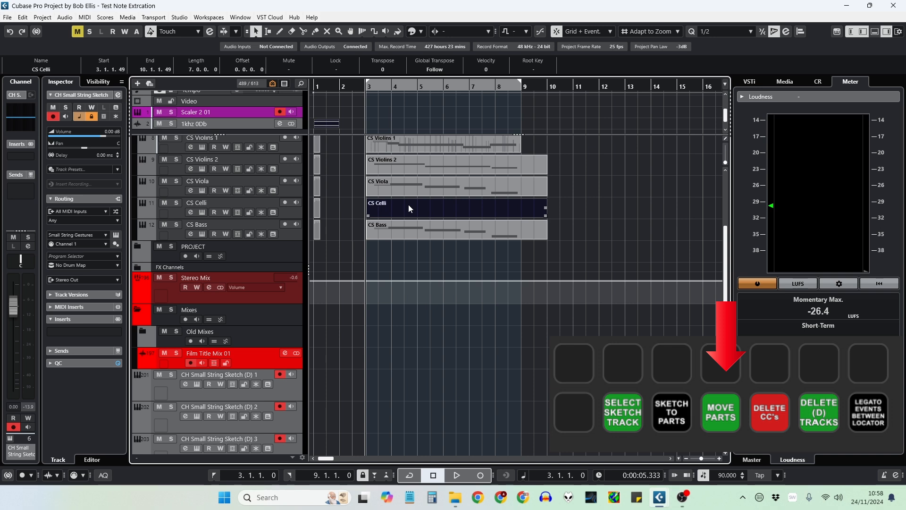
pyautogui.press('Delete')
pyautogui.click(409, 187)
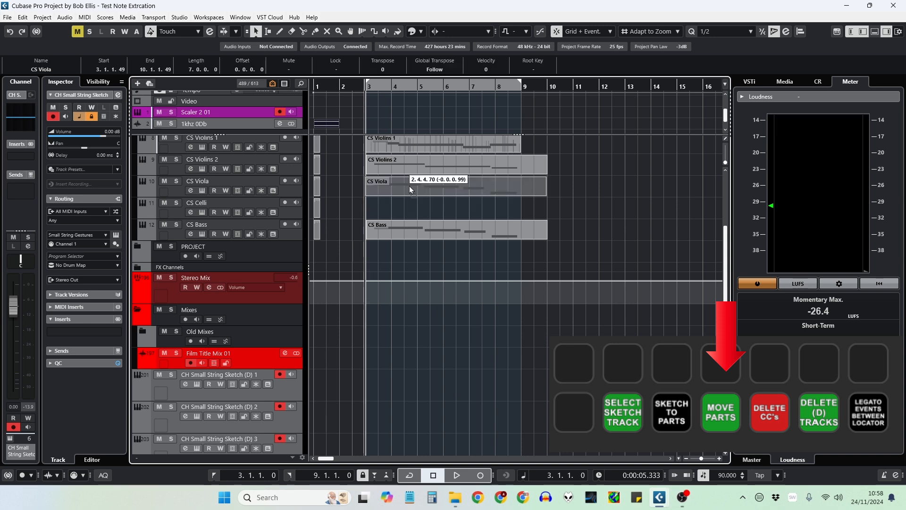
pyautogui.moveTo(409, 186); pyautogui.dragTo(409, 200)
# Step: Shorten the CS Violins 2, CS Celli and CS Bass parts so they end at bar 9
pyautogui.moveTo(556, 165); pyautogui.dragTo(525, 238)
pyautogui.click(533, 233)
pyautogui.scroll(3, 526, 174)
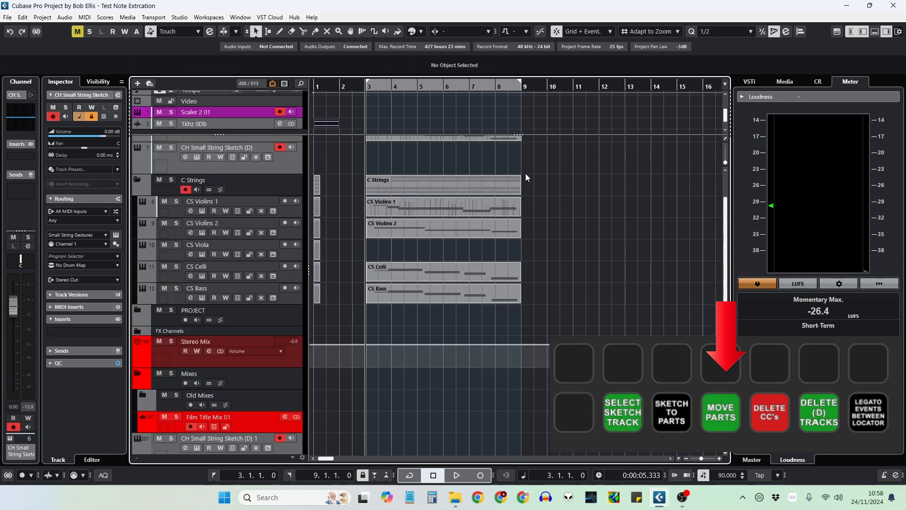
# Step: Delete the controller data from the CS Violins 1 part
pyautogui.click(461, 205)
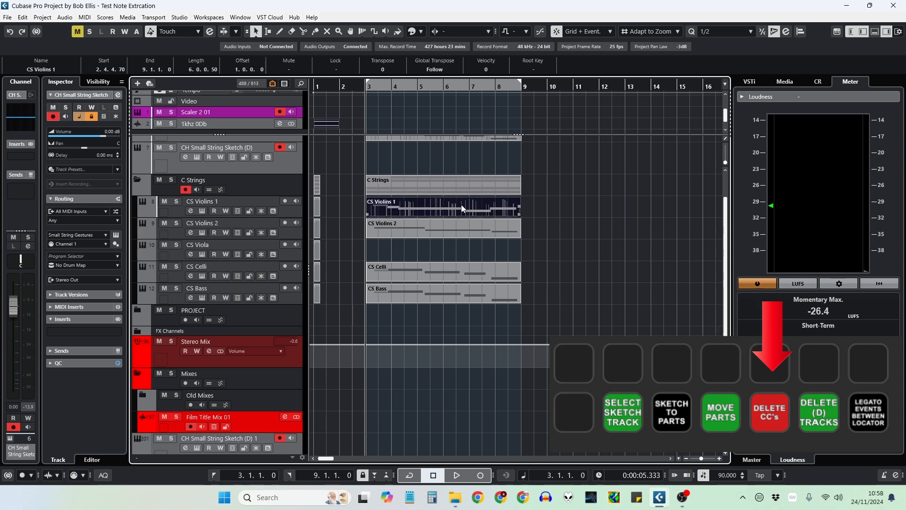
pyautogui.hotkey('ctrl', 'alt', 'shift', 'd')
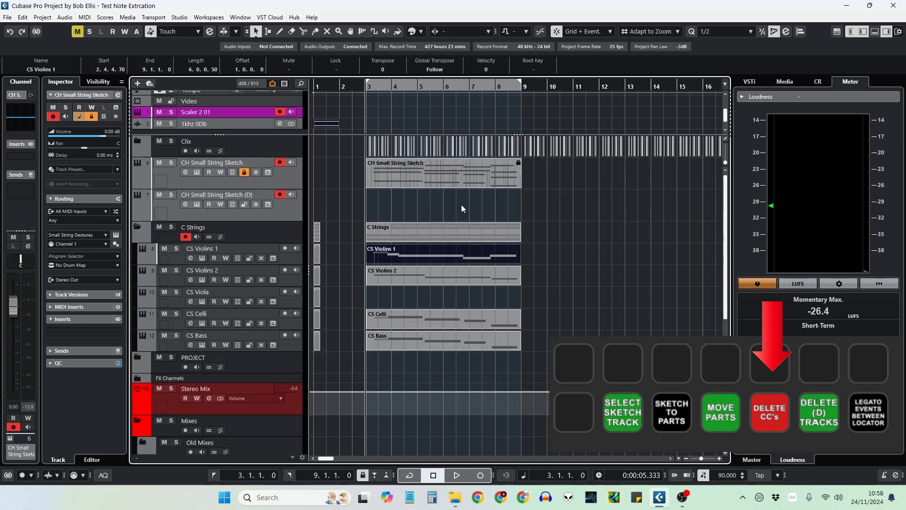
# Step: Delete the CH Small String Sketch (D) track and the four exploded tracks (D) 1 to 4
pyautogui.click(293, 216)
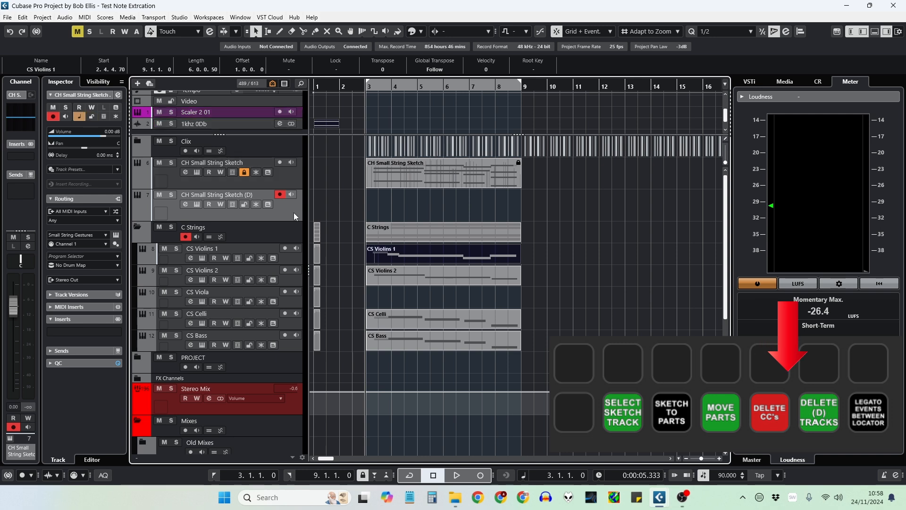
pyautogui.hotkey('shift', 'Delete')
pyautogui.scroll(-5, 294, 216)
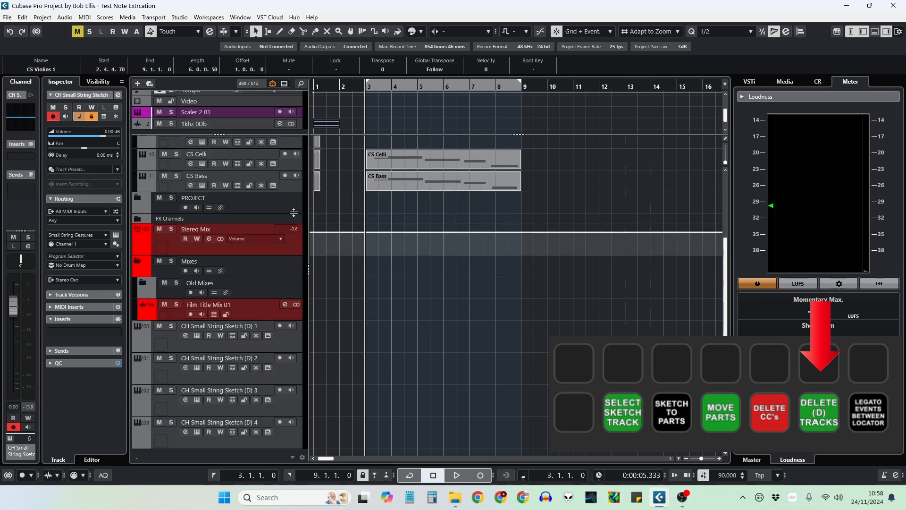
pyautogui.click(174, 344)
pyautogui.keyDown('shift'); pyautogui.click(172, 376); pyautogui.keyUp('shift')
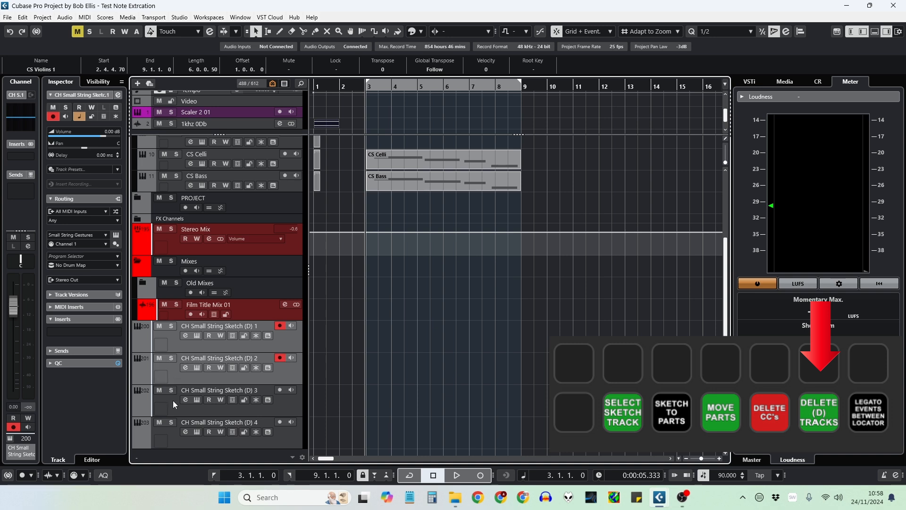
pyautogui.keyDown('shift'); pyautogui.click(172, 404); pyautogui.keyUp('shift')
pyautogui.keyDown('shift'); pyautogui.click(174, 432); pyautogui.keyUp('shift')
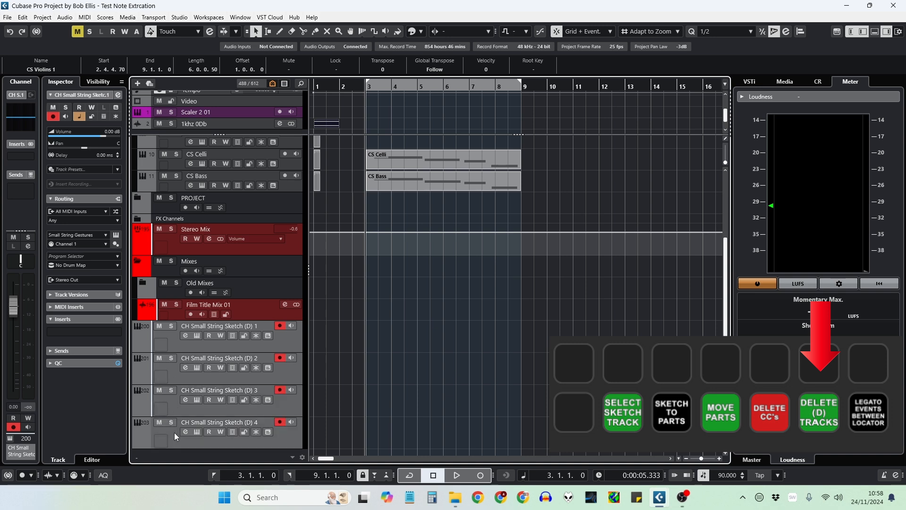
pyautogui.hotkey('shift', 'Delete')
# Step: Apply legato to the events between the locators
pyautogui.scroll(1, 344, 355)
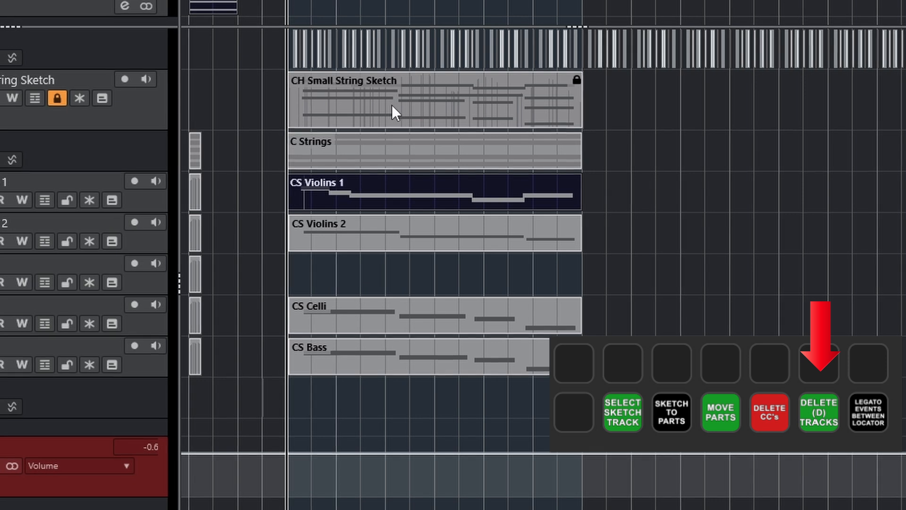
pyautogui.hotkey('ctrl', 'alt', 'l')
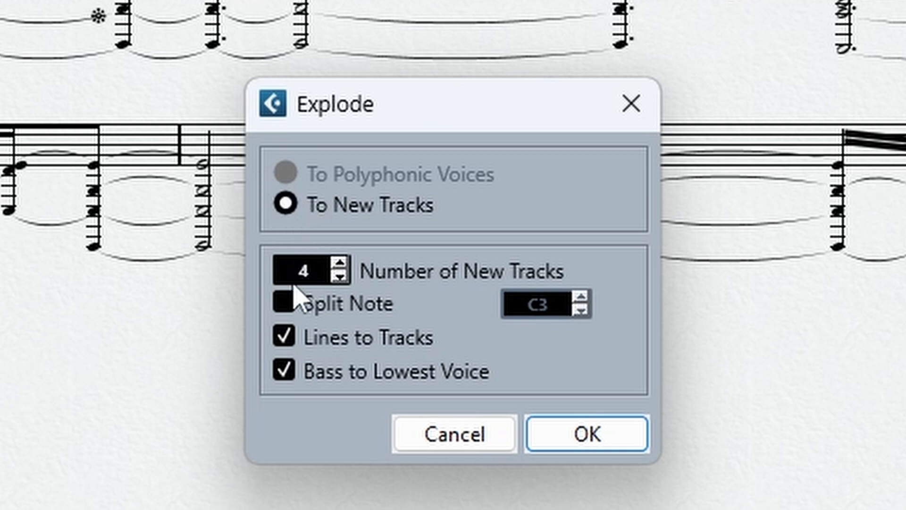
# Step: Confirm exploding the sketch into 4 new tracks with Lines to Tracks and Bass to Lowest Voice
pyautogui.click(573, 446)
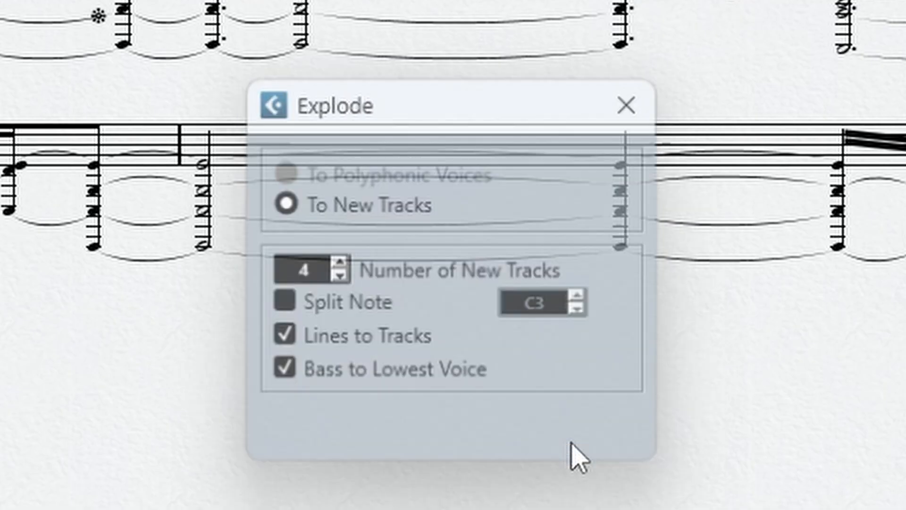